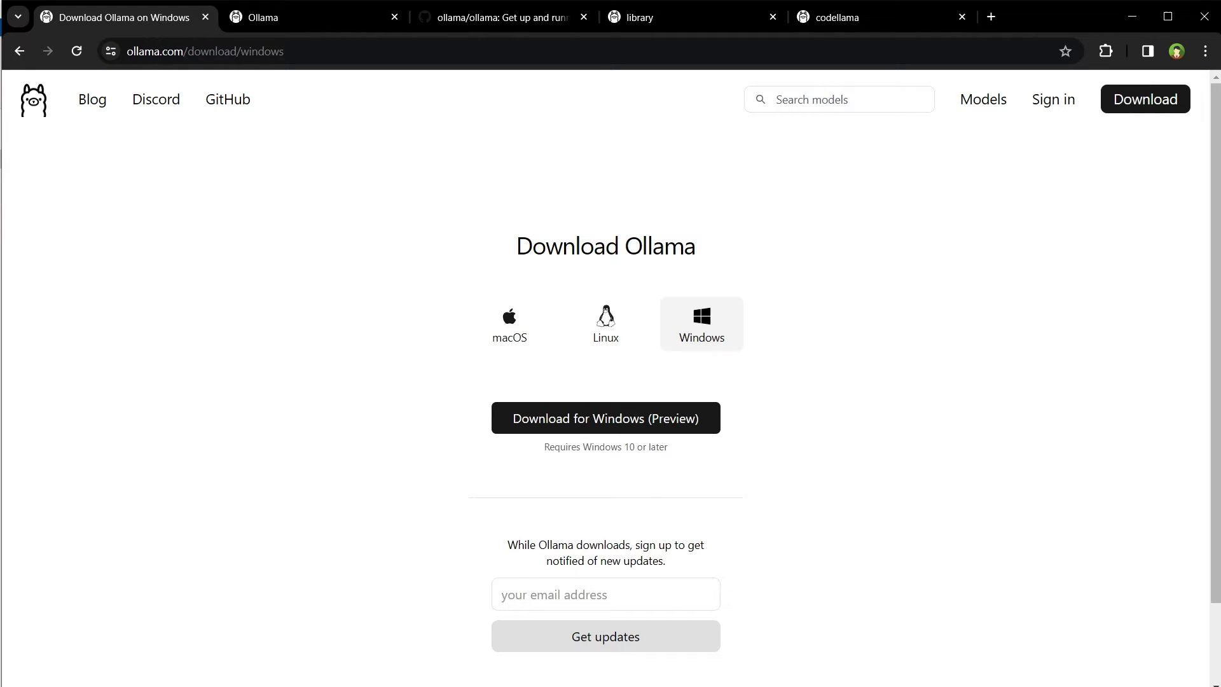
Step: Highlight the 'ollama run codellama' command on the PowerShell prompt line
drag(332, 255, 485, 255)
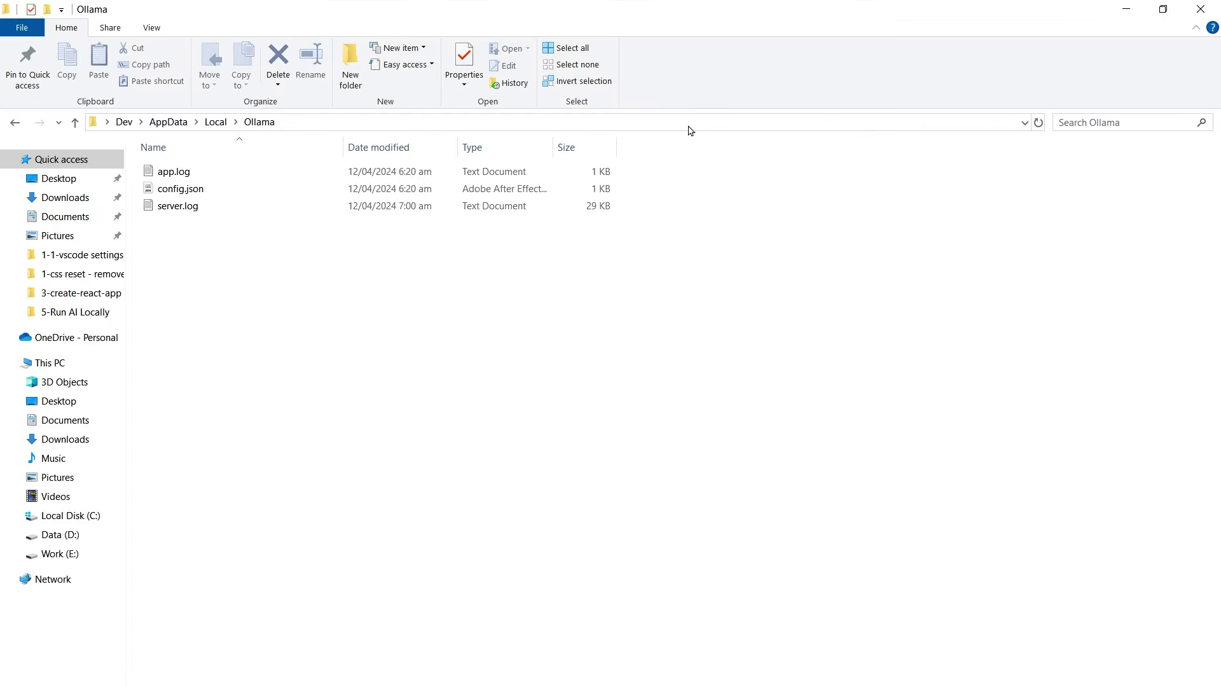
Step: Select the C:\Users\Dev\AppData\Local\Ollama path in the address bar
click(688, 125)
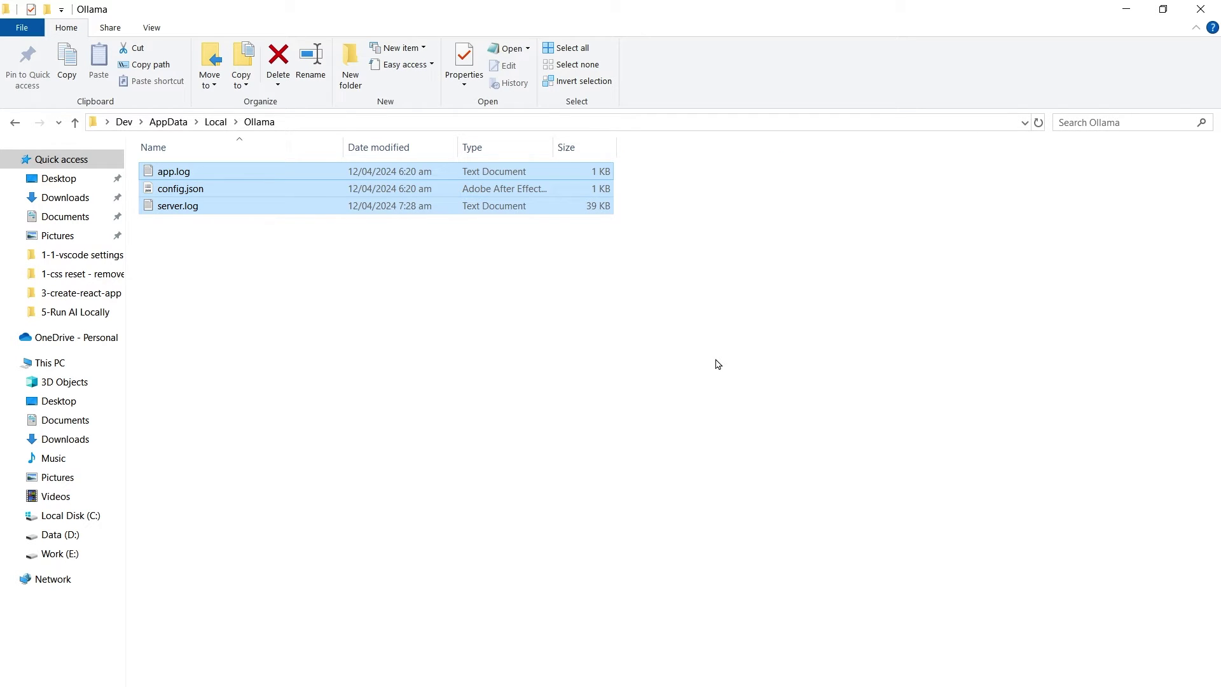
Step: Go to C:\Users\Dev\.ollama\models\blobs and select the two 3.7 GB blob files
key(alt+Left)
key(alt+d)
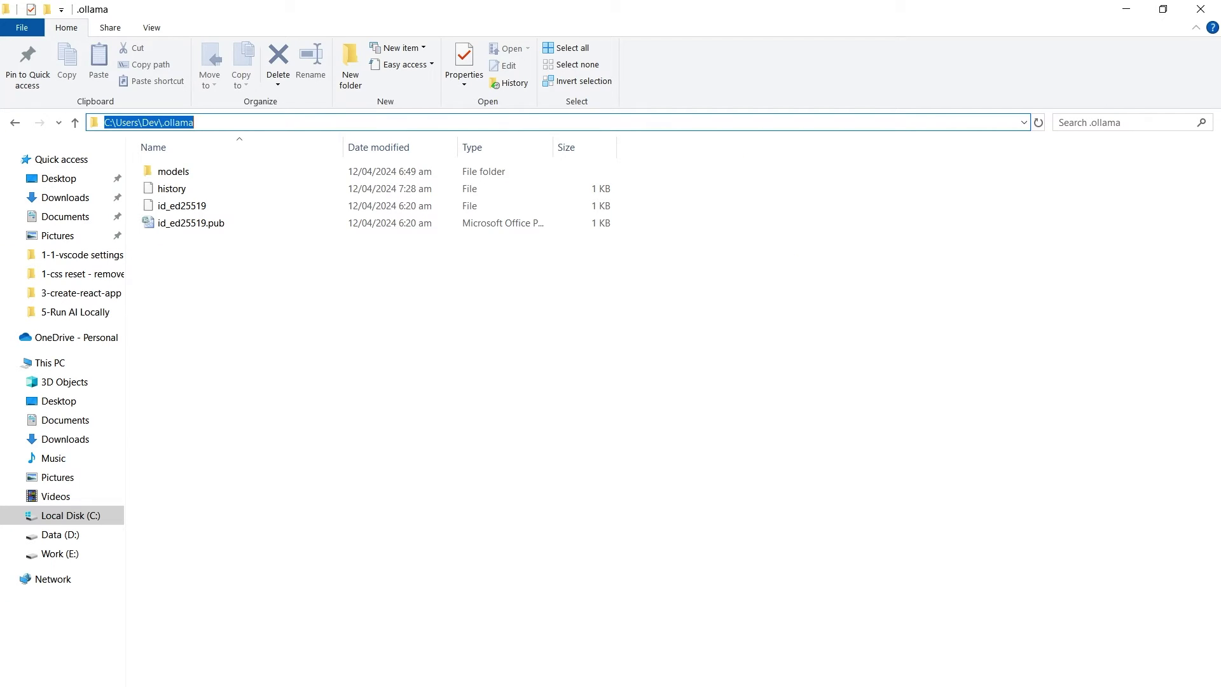
double_click(221, 173)
double_click(222, 172)
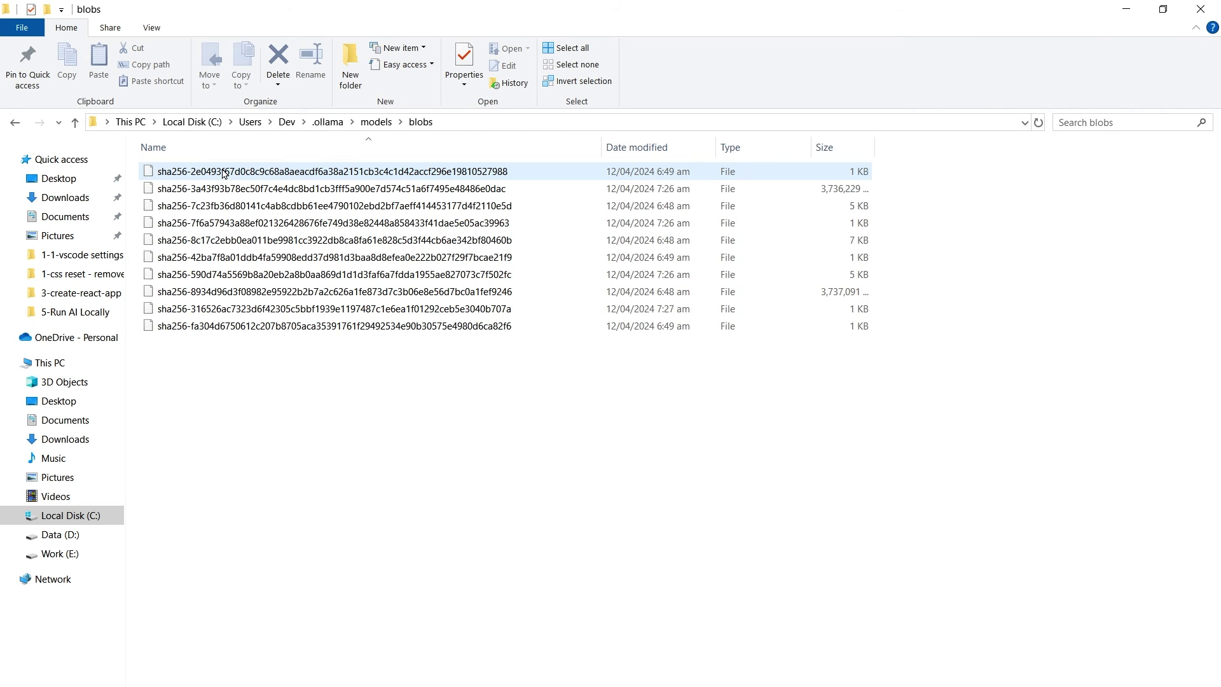
click(332, 190)
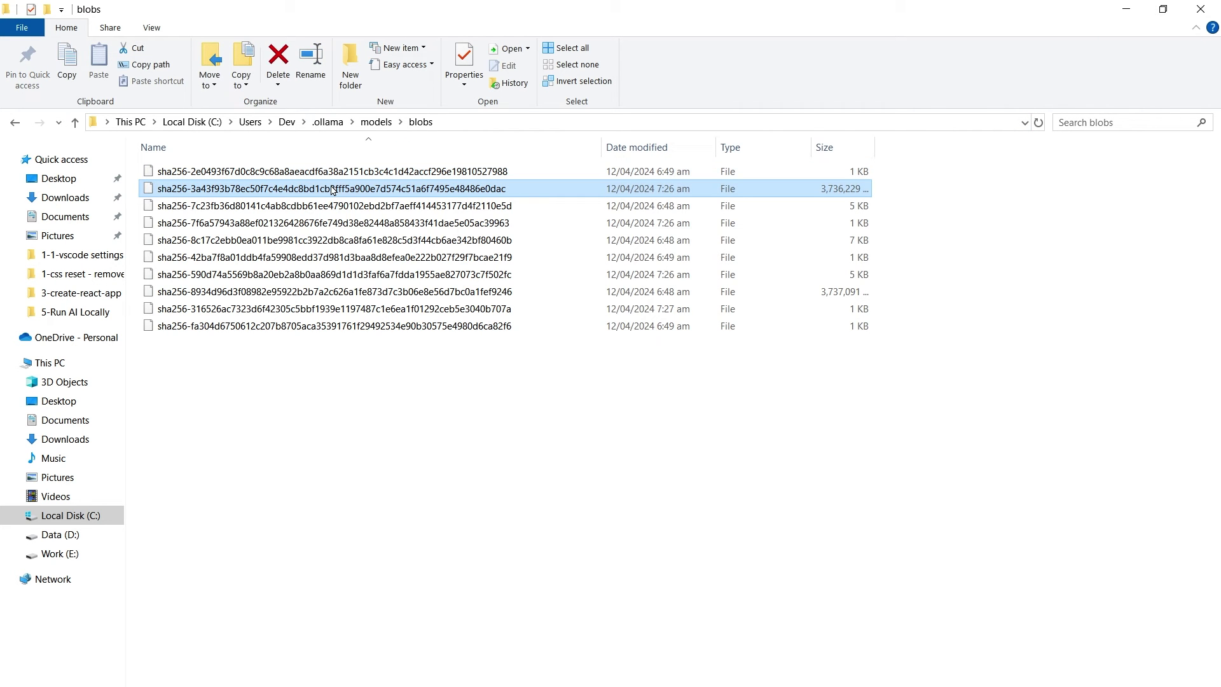
click(355, 293)
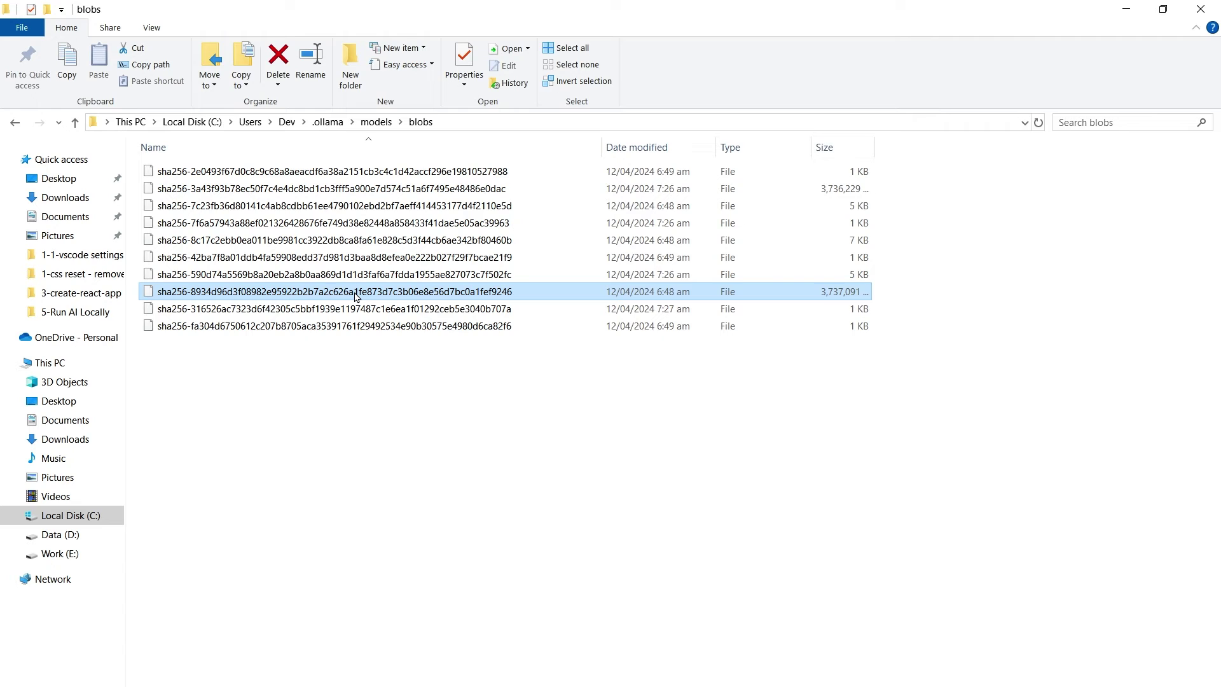
Step: Sort the blob files by size, largest first, and select the second-largest file
right_click(358, 396)
mouse_move(399, 426)
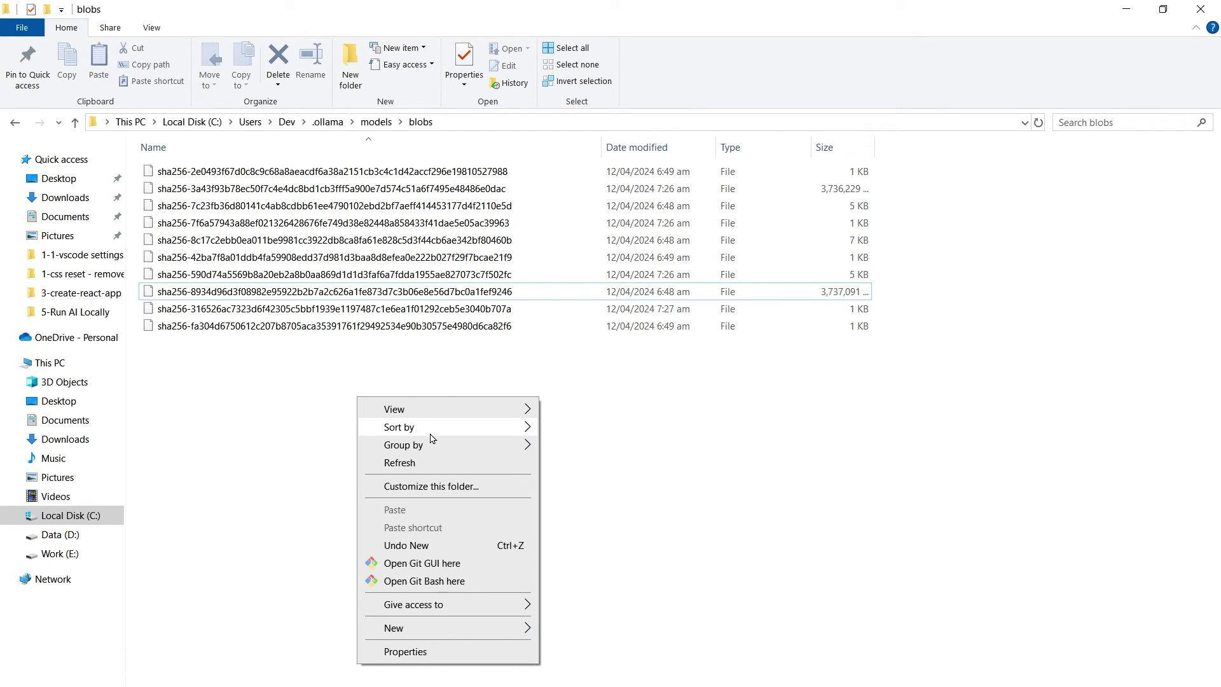
click(573, 482)
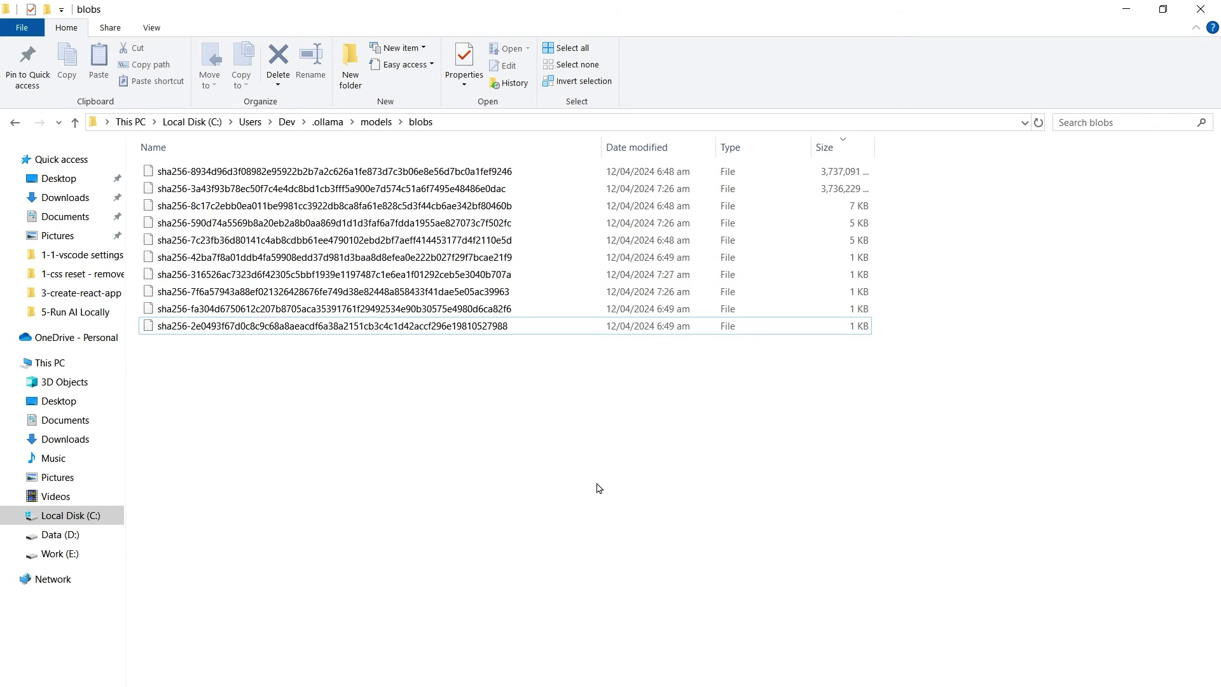
click(488, 188)
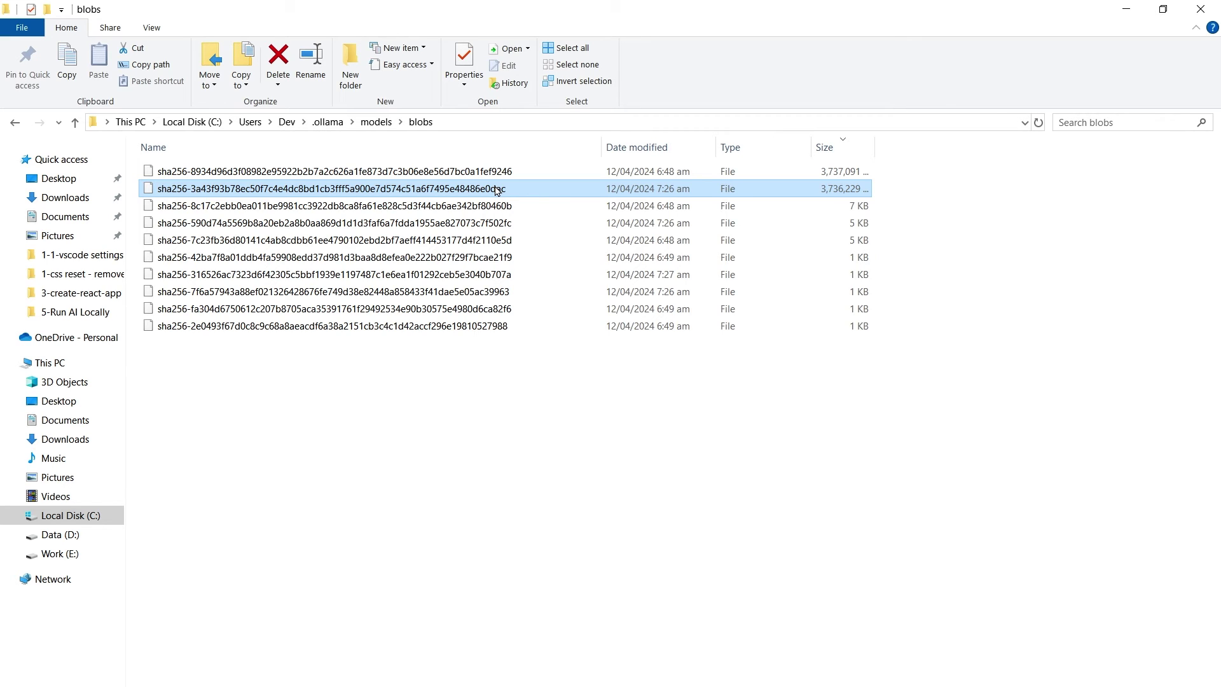
Step: From models, open manifests\registry.ollama.ai\library and select the codellama and llama2 folders
click(375, 122)
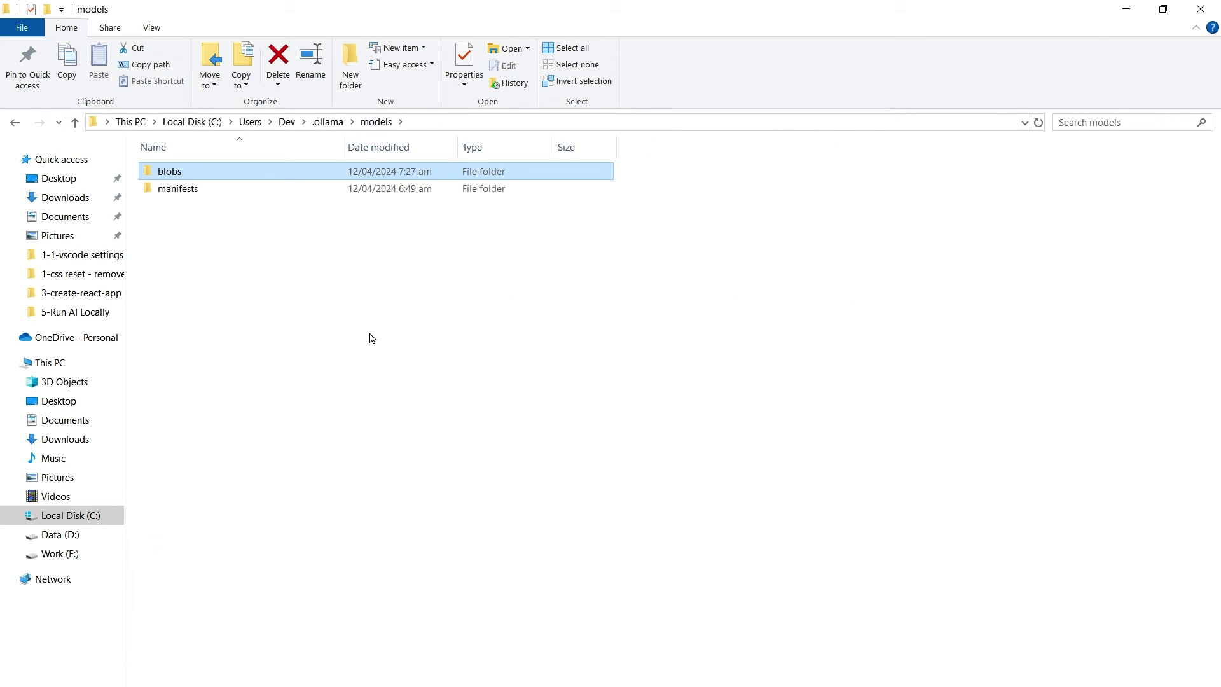
click(218, 197)
double_click(218, 197)
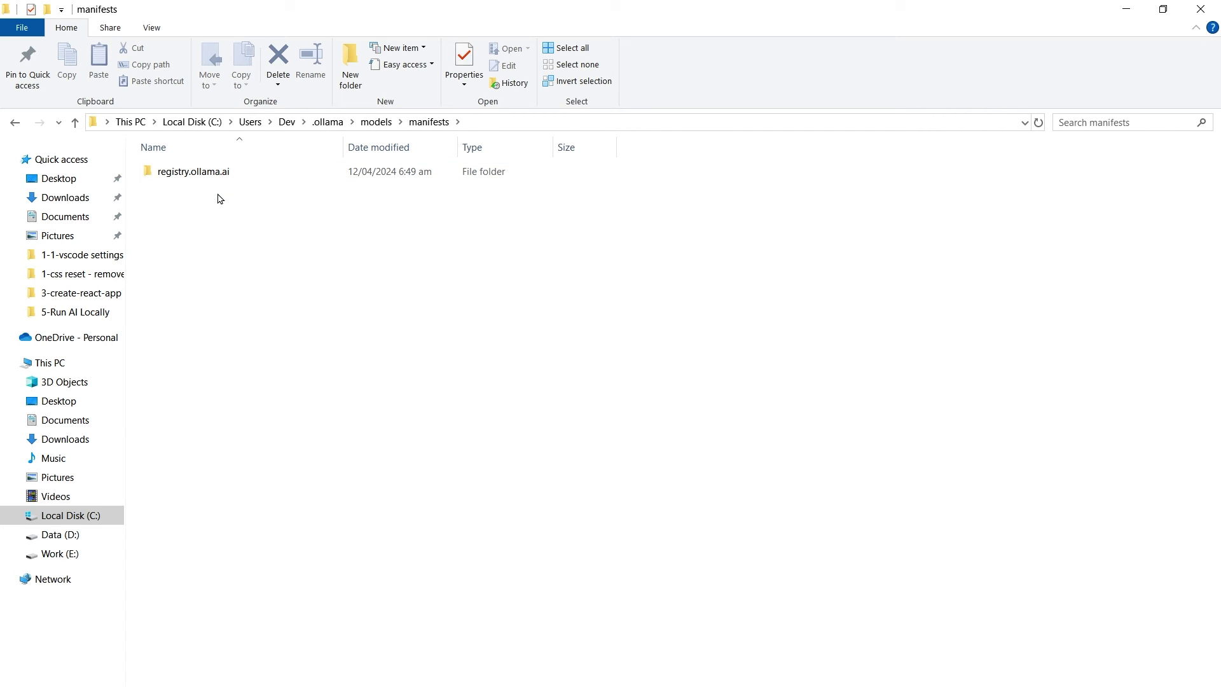
double_click(221, 181)
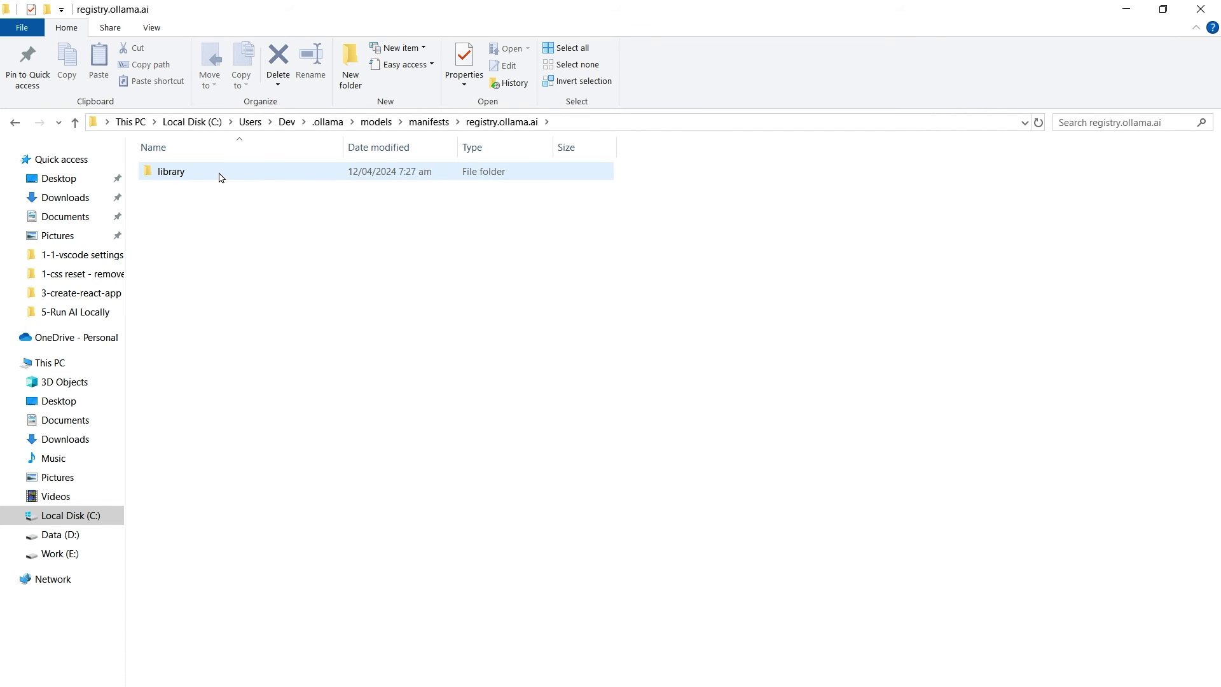
double_click(220, 177)
drag(246, 247, 163, 170)
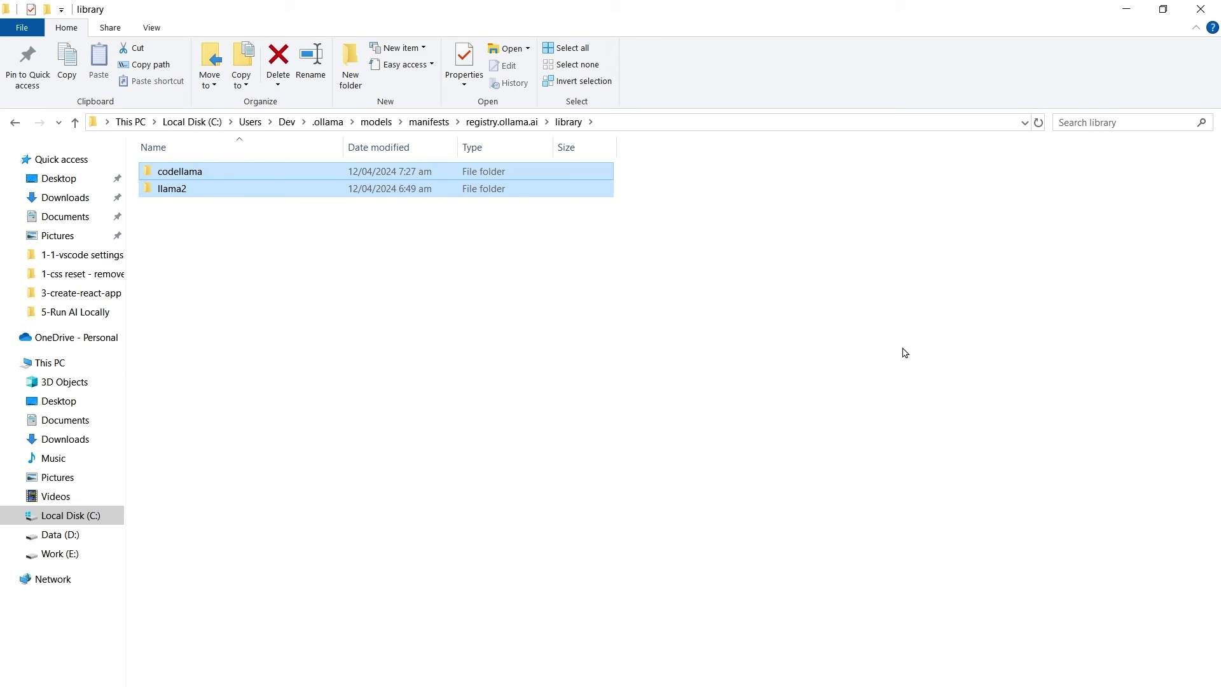